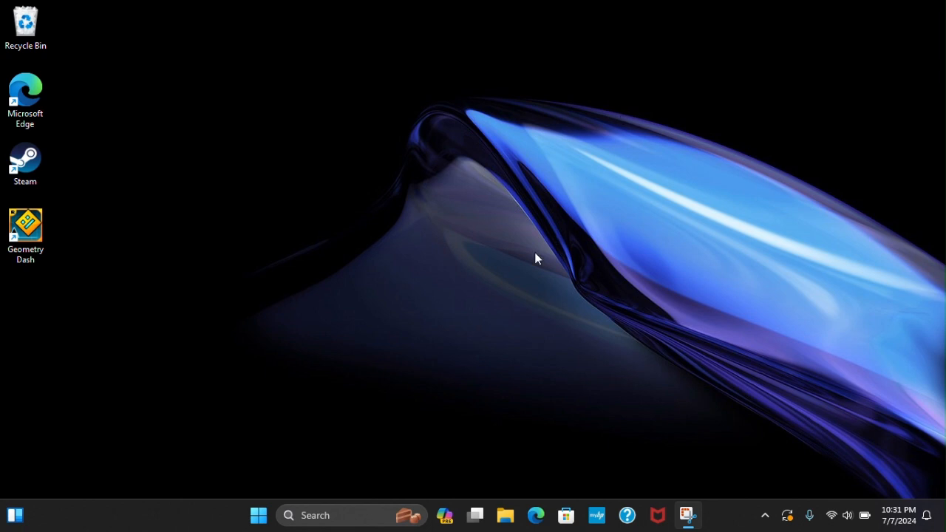
# Step: Bring up Windows Search to look for Windows Media Player Legacy
pyautogui.click(327, 516)
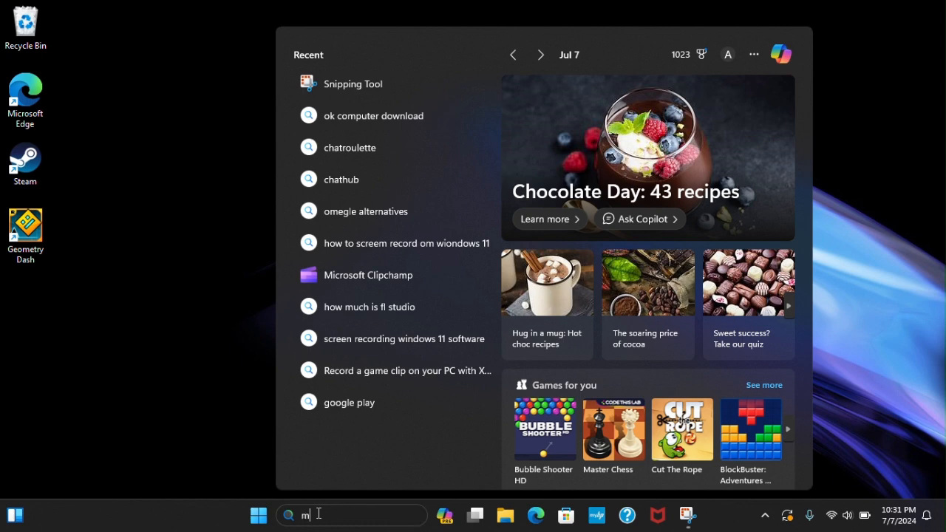
pyautogui.write('medi')
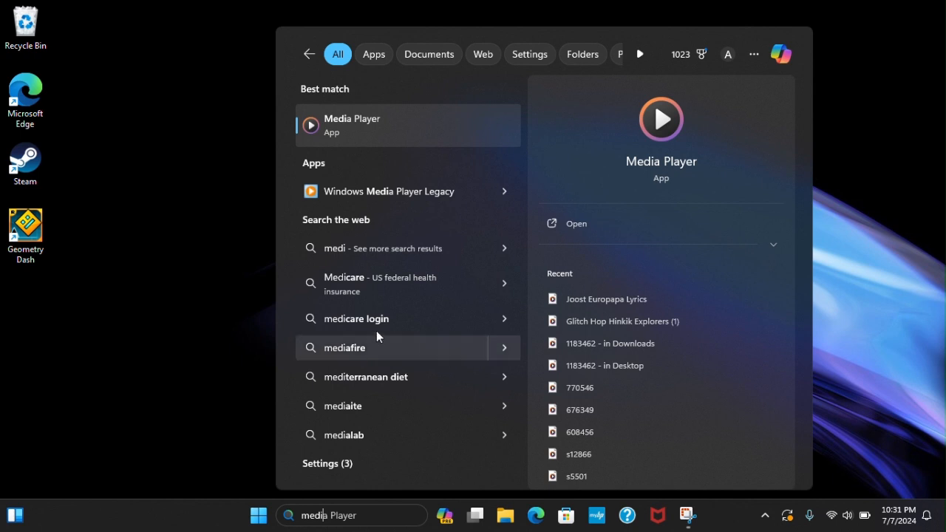
pyautogui.moveTo(661, 281)
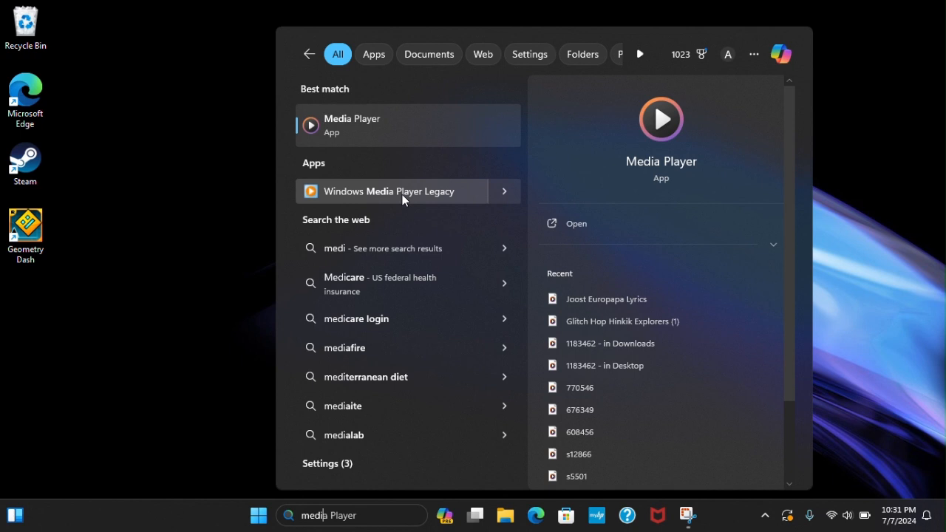
# Step: Launch Windows Media Player Legacy from the results and show the Burn list, which reports no burner
pyautogui.click(458, 194)
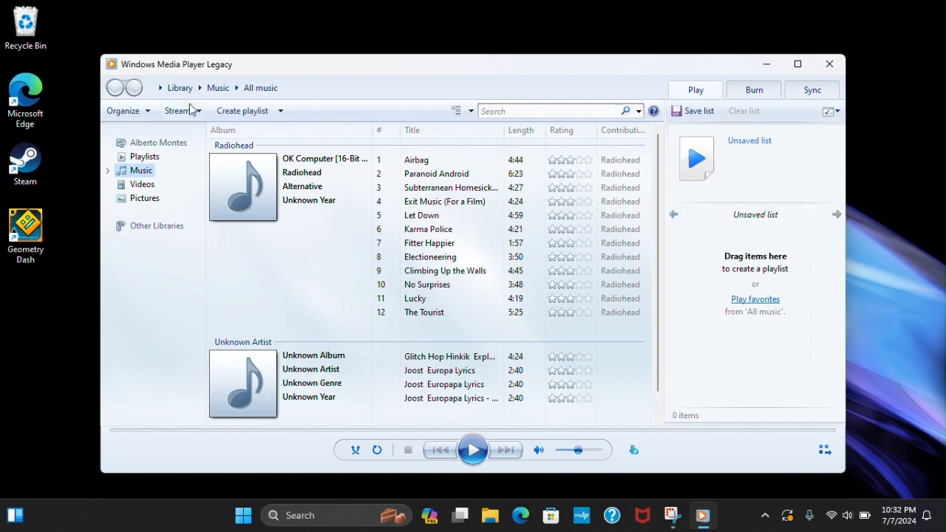
pyautogui.click(754, 89)
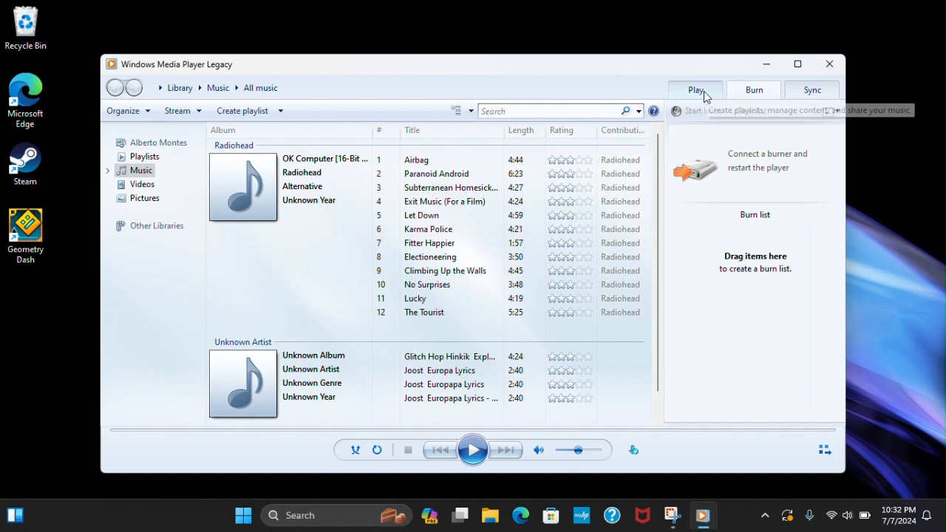
# Step: Restart the player from Recent apps, maximize it and show the Burn list detecting CD Drive (D:)
pyautogui.click(829, 63)
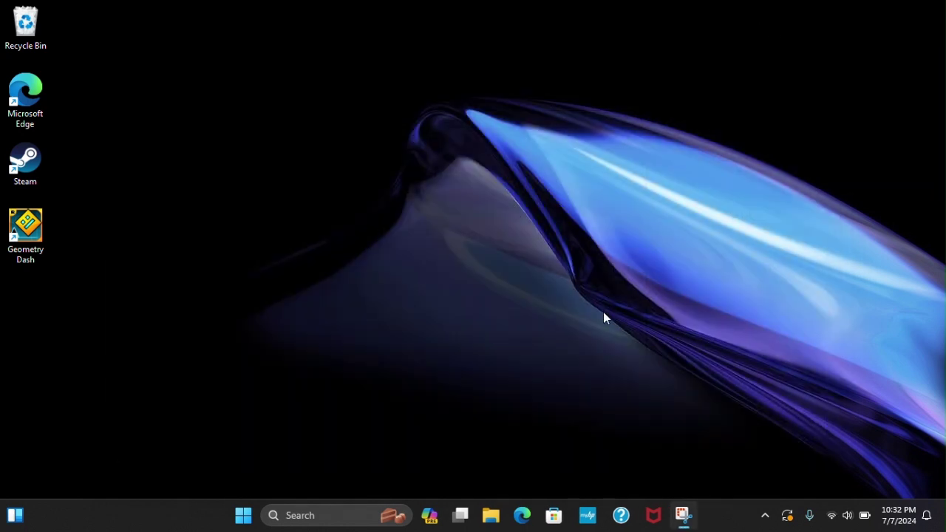
pyautogui.click(355, 516)
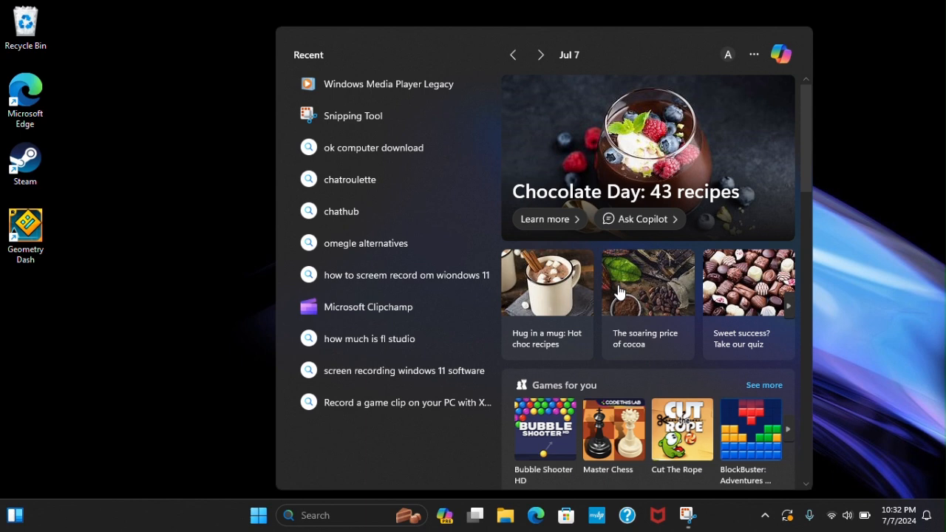
pyautogui.click(387, 81)
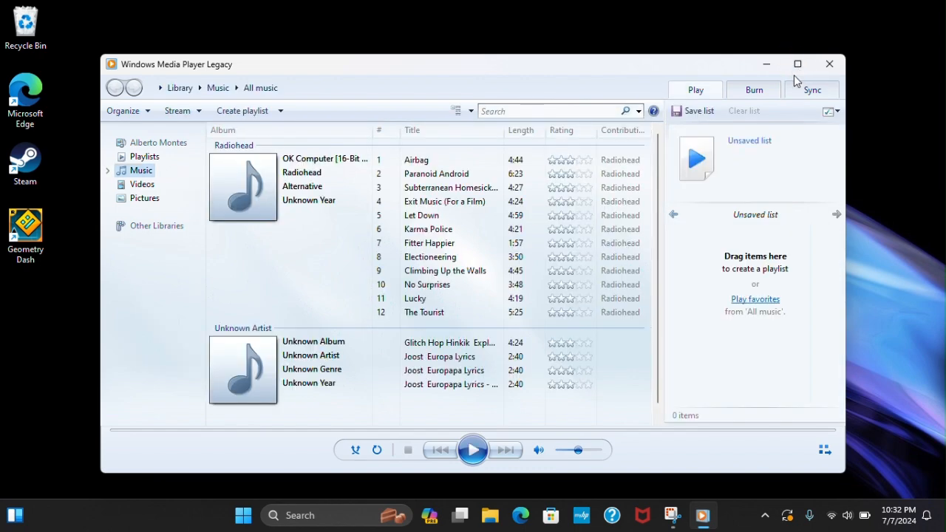
pyautogui.click(797, 65)
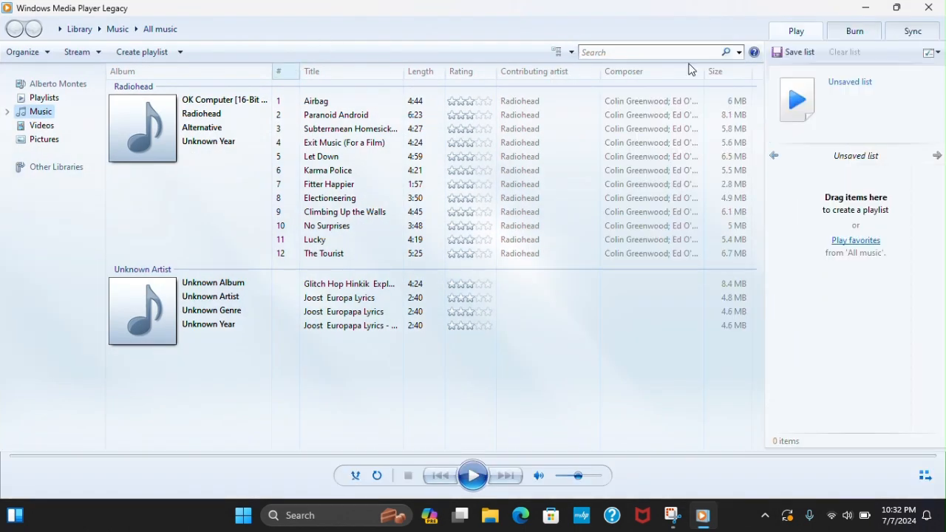
pyautogui.click(869, 36)
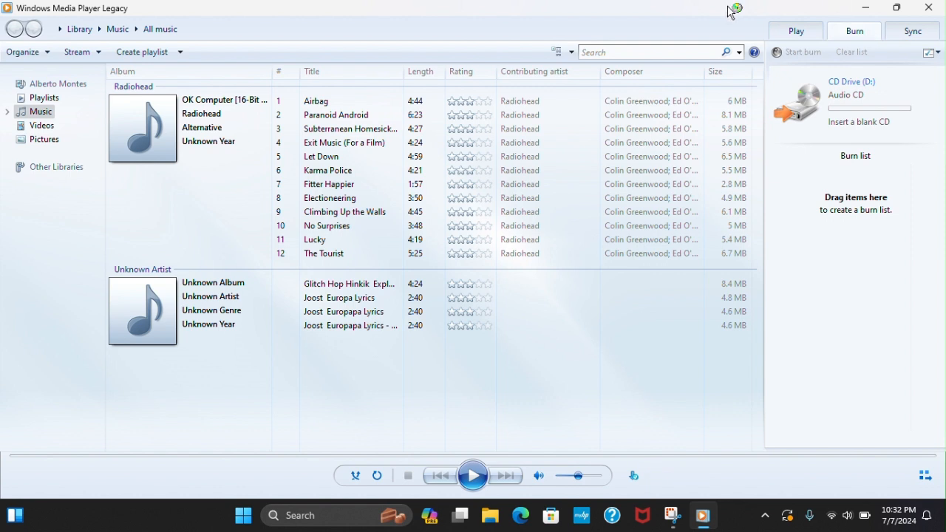
pyautogui.moveTo(408, 101)
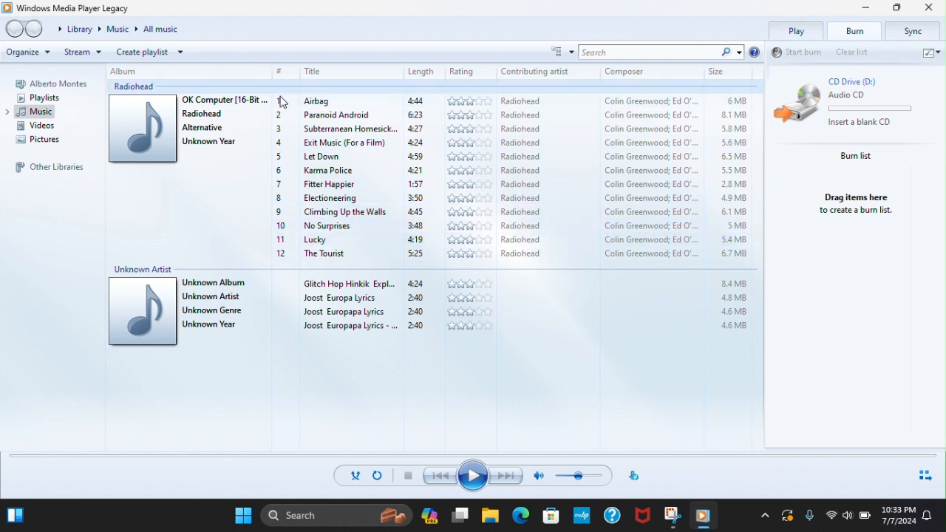
# Step: Add Airbag, Paranoid Android, Subterranean Homesick Alien, Exit Music, Let Down and Karma Police to the burn list
pyautogui.moveTo(311, 102)
pyautogui.mouseDown()
pyautogui.moveTo(354, 159)
pyautogui.moveTo(857, 230)
pyautogui.mouseUp()
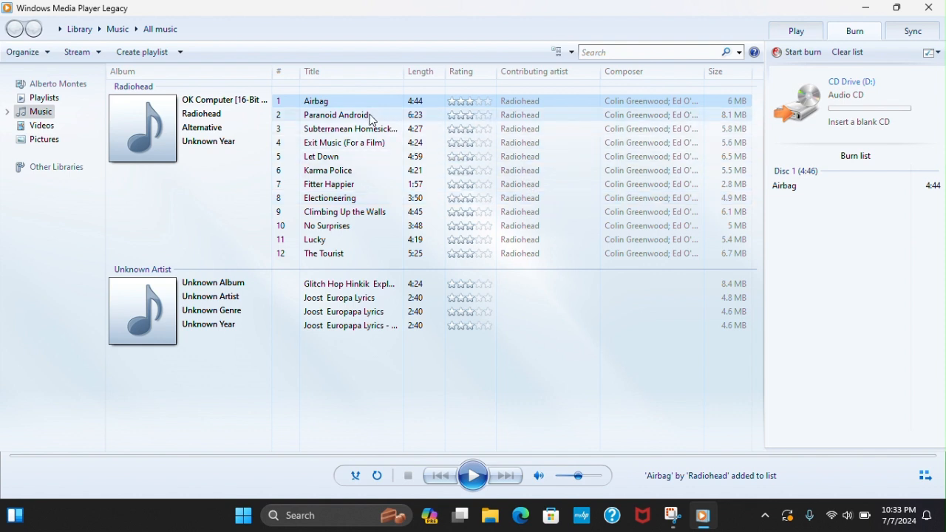
pyautogui.moveTo(371, 118); pyautogui.dragTo(823, 261)
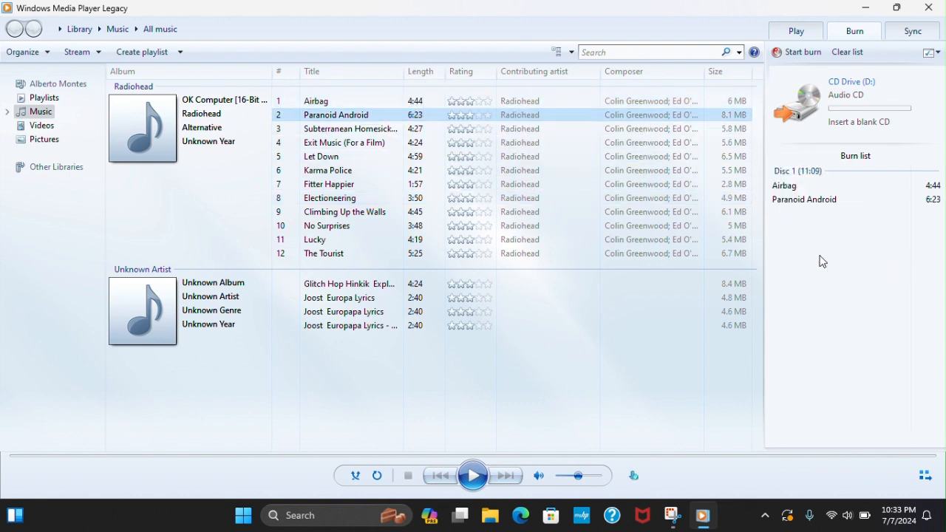
pyautogui.moveTo(429, 129); pyautogui.dragTo(815, 253)
pyautogui.moveTo(344, 142)
pyautogui.mouseDown()
pyautogui.moveTo(528, 212)
pyautogui.moveTo(813, 255)
pyautogui.mouseUp()
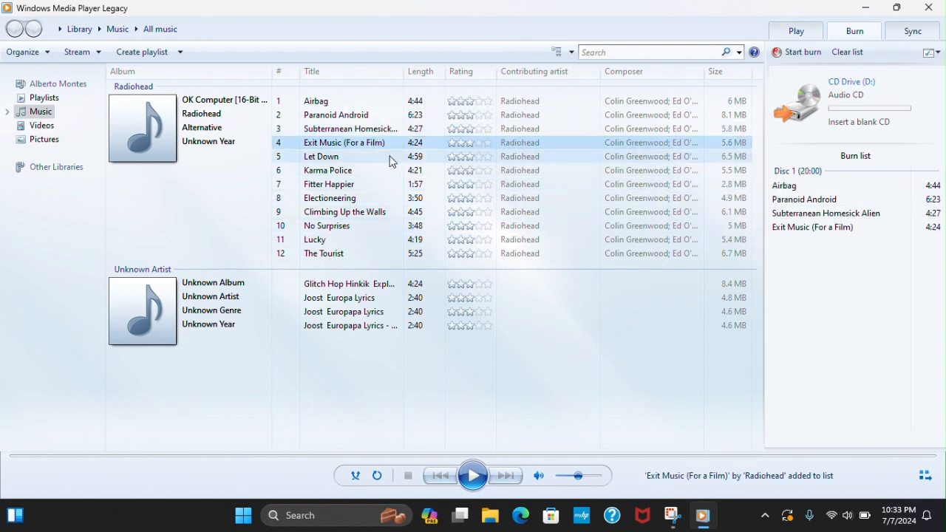
pyautogui.moveTo(392, 157); pyautogui.dragTo(816, 255)
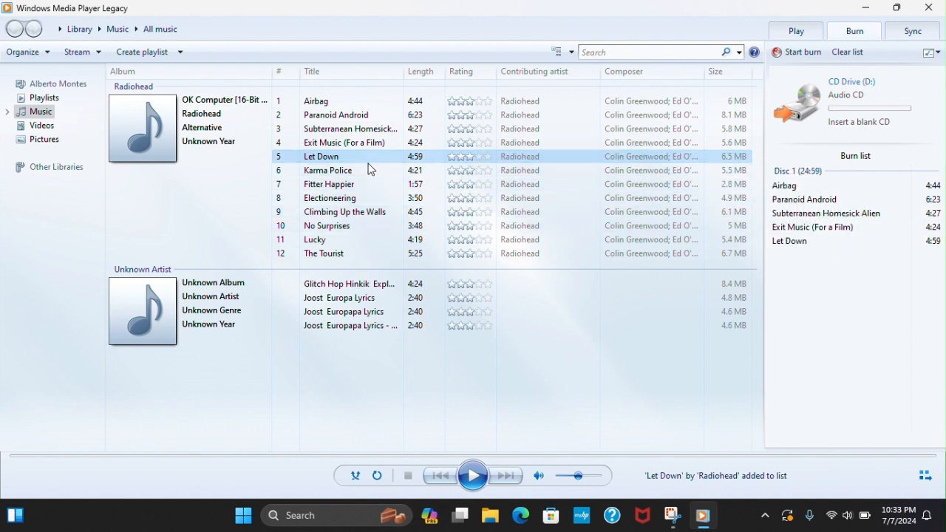
pyautogui.moveTo(368, 170); pyautogui.dragTo(828, 266)
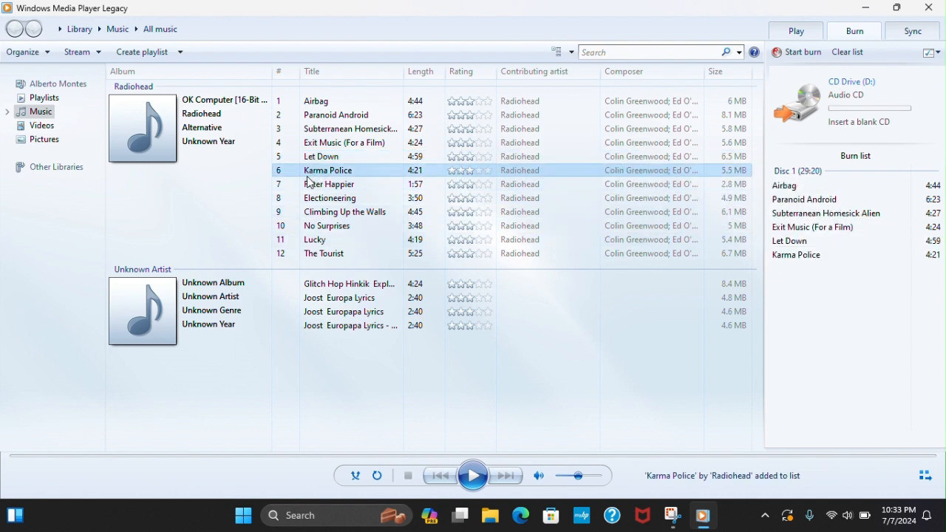
# Step: Add Fitter Happier, Electioneering, Climbing Up the Walls, No Surprises, Lucky and The Tourist, totalling 53:24
pyautogui.moveTo(325, 184); pyautogui.dragTo(820, 274)
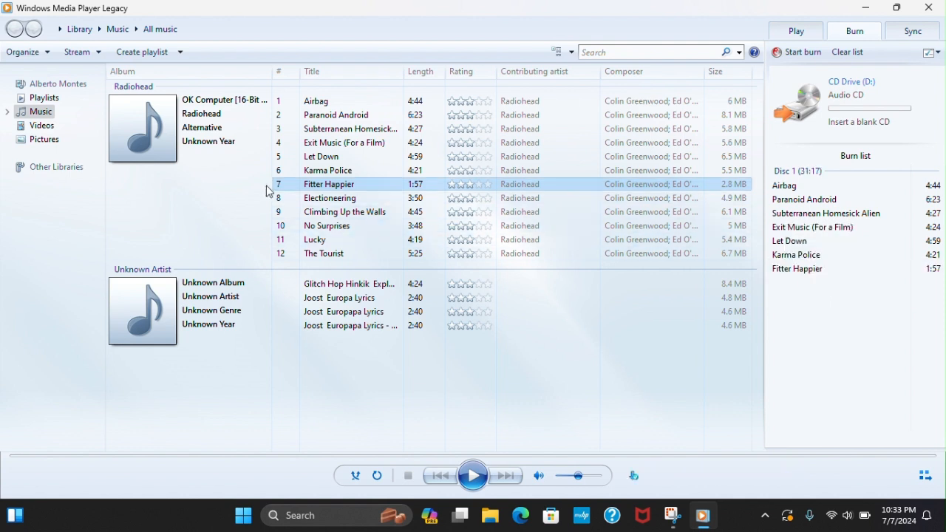
pyautogui.moveTo(311, 198); pyautogui.dragTo(806, 310)
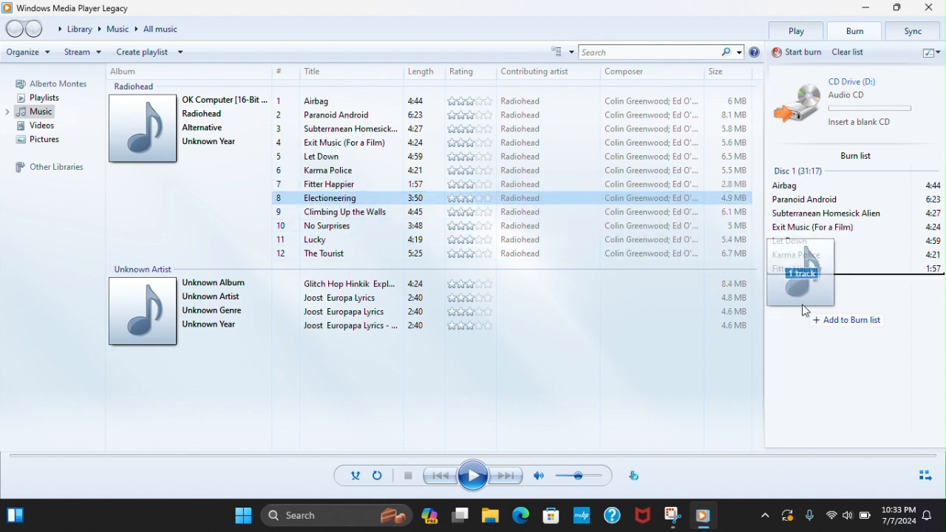
pyautogui.moveTo(379, 212); pyautogui.dragTo(807, 323)
pyautogui.click(325, 225)
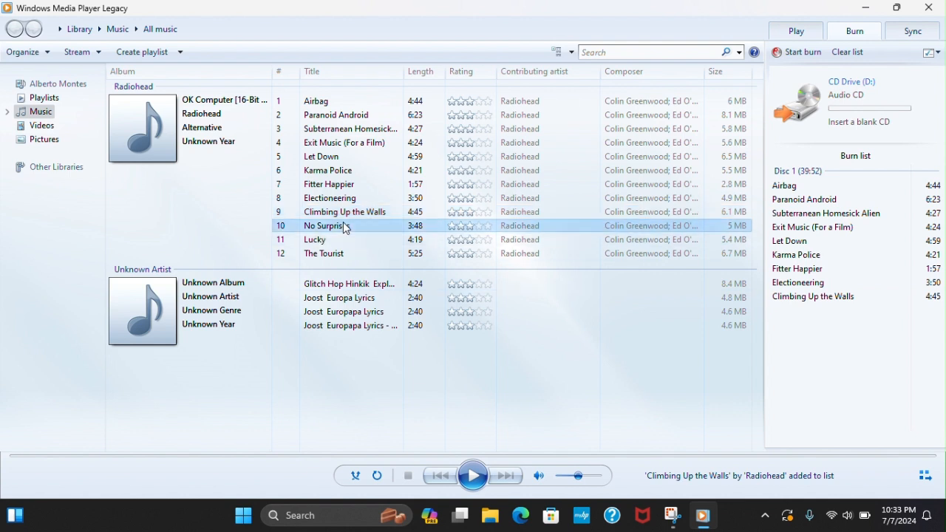
pyautogui.moveTo(346, 227); pyautogui.dragTo(891, 334)
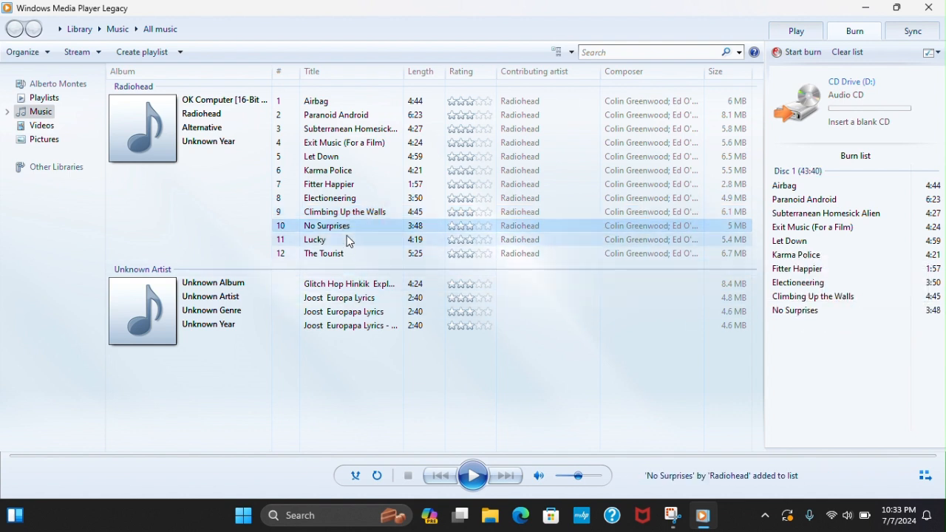
pyautogui.moveTo(347, 240); pyautogui.dragTo(813, 333)
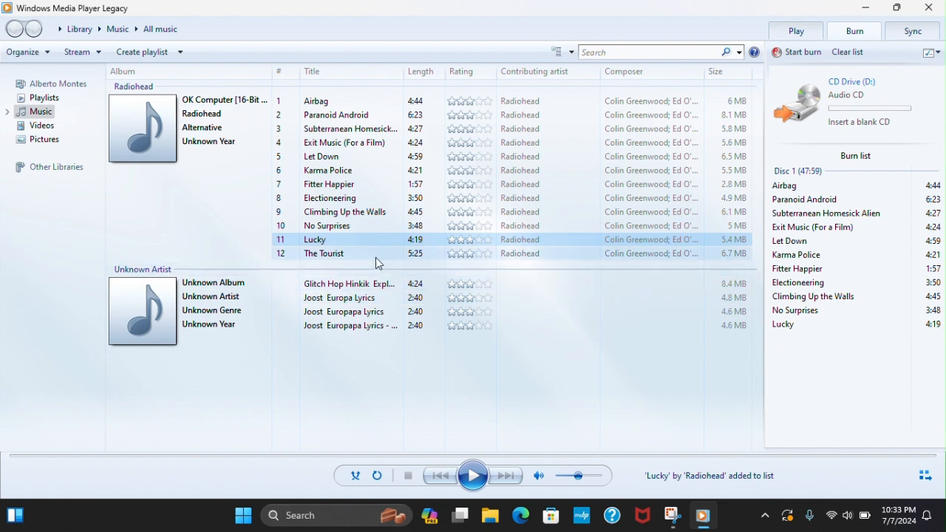
pyautogui.moveTo(347, 254); pyautogui.dragTo(840, 340)
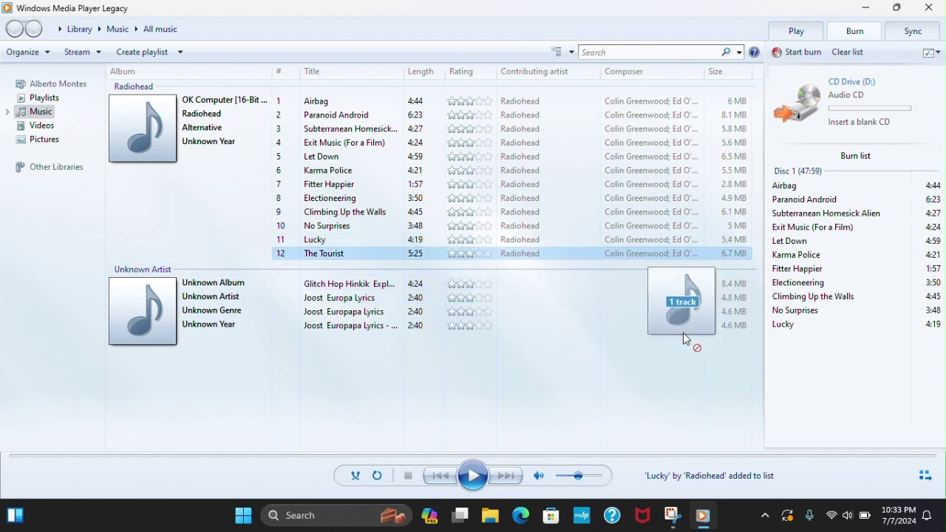
# Step: Wait in the Burn pane for the blank CD-R in drive D to show 26:33 free of 80 minutes
pyautogui.click(835, 381)
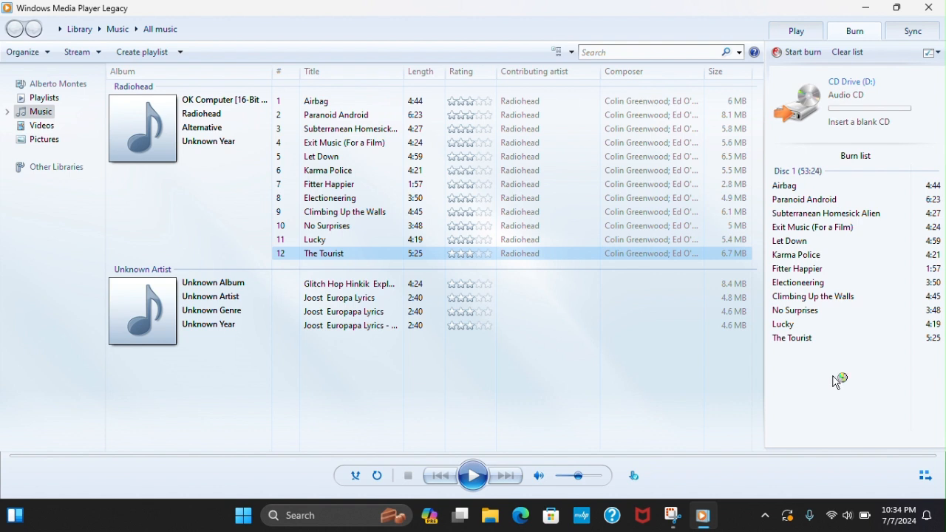
pyautogui.moveTo(836, 380); pyautogui.dragTo(835, 380)
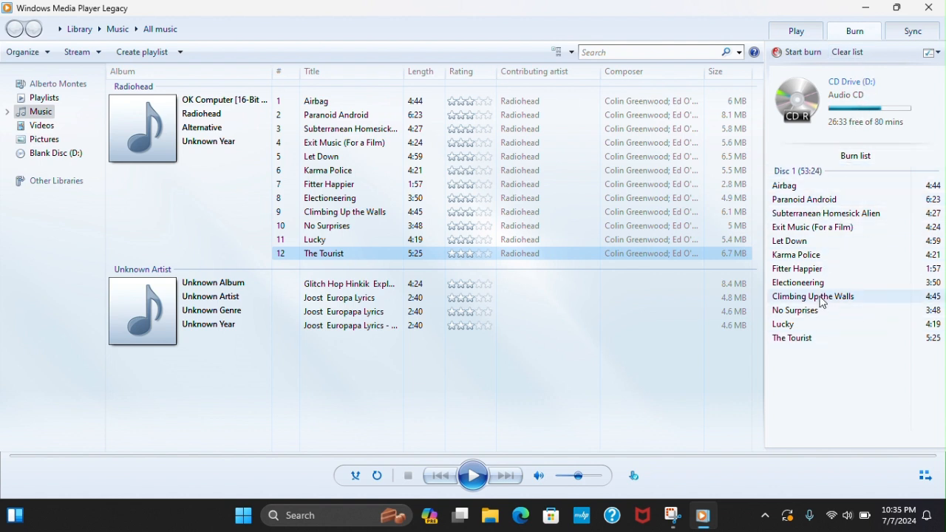
# Step: Start burning the twelve-track OK Computer list onto the blank CD in drive D
pyautogui.click(803, 52)
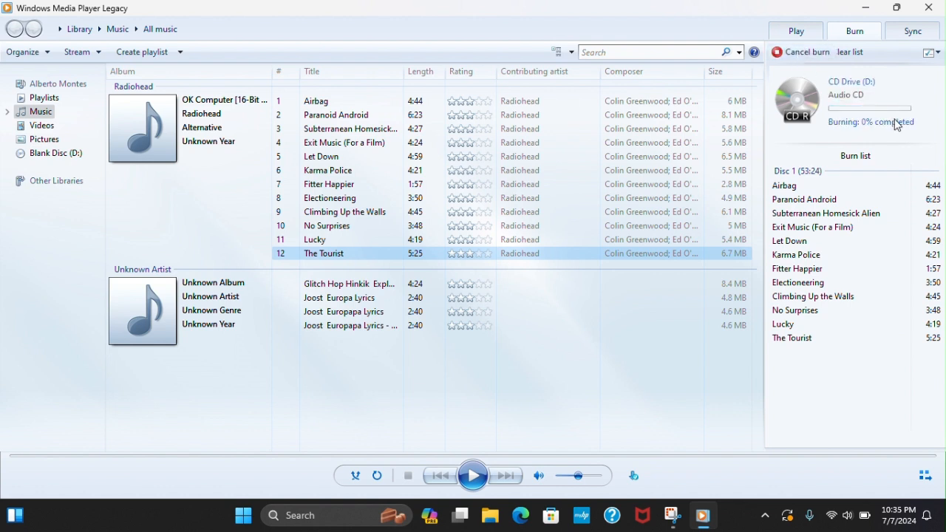